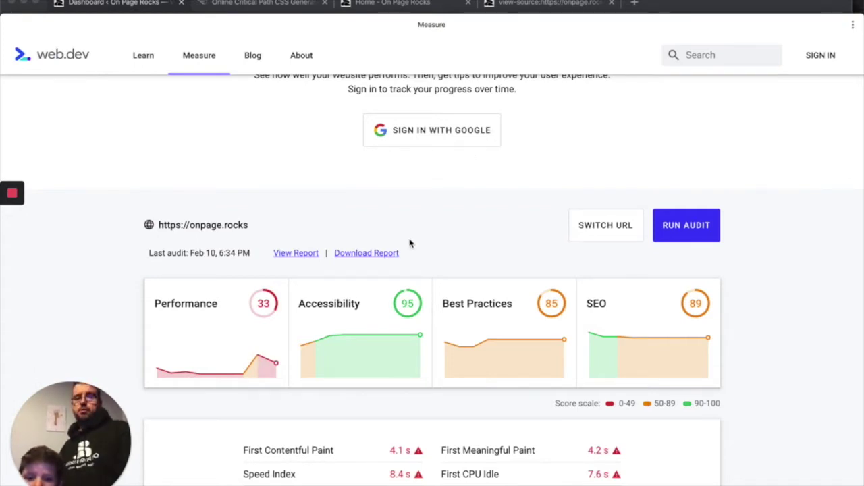
Step: Scroll the web.dev report down to the speed metrics and audits, starting with Eliminate render-blocking resources
scroll(367, 308, "down", 5)
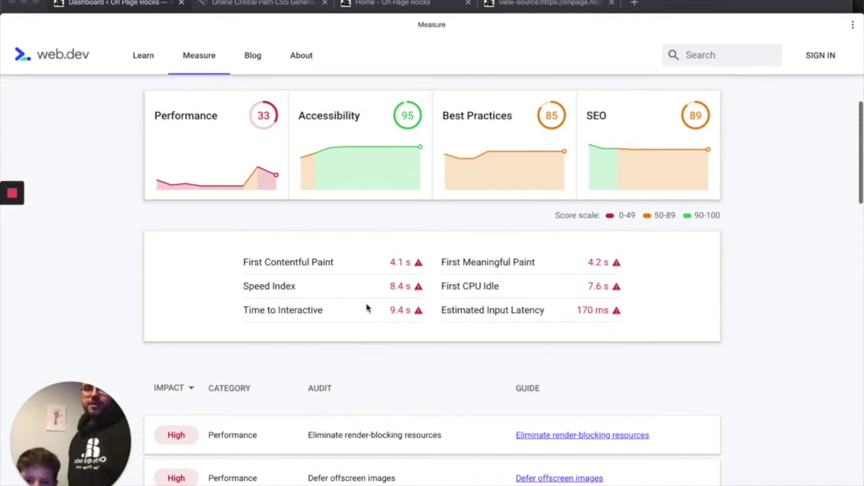
scroll(367, 308, "down", 2)
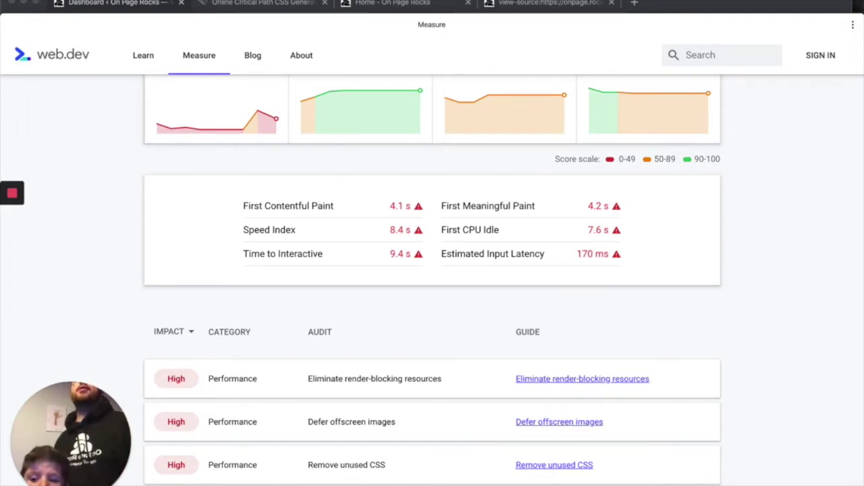
left_click(217, 3)
Step: Switch to the 'Home - On Page Rocks' tab and scroll through the homepage sections
left_click(218, 3)
left_click(370, 4)
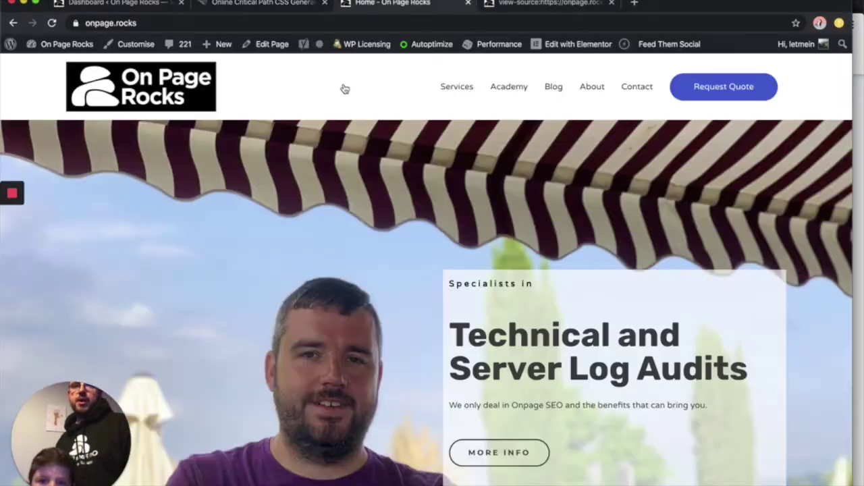
scroll(527, 205, "down", 6)
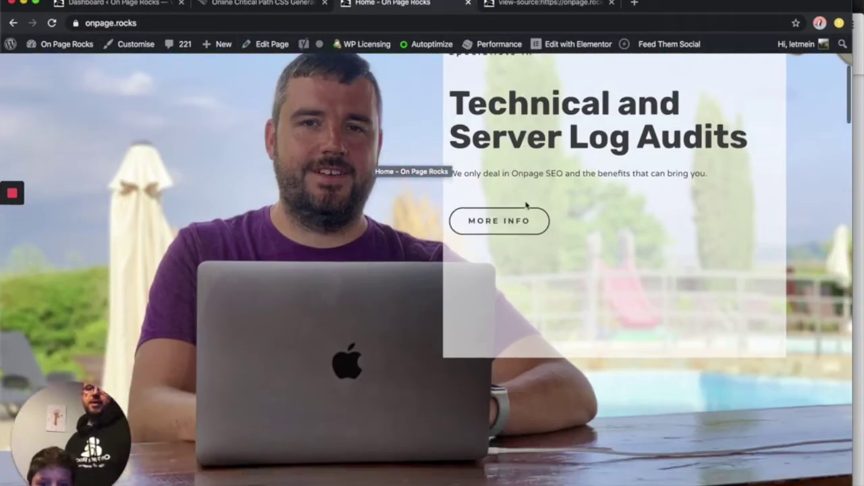
scroll(527, 205, "down", 15)
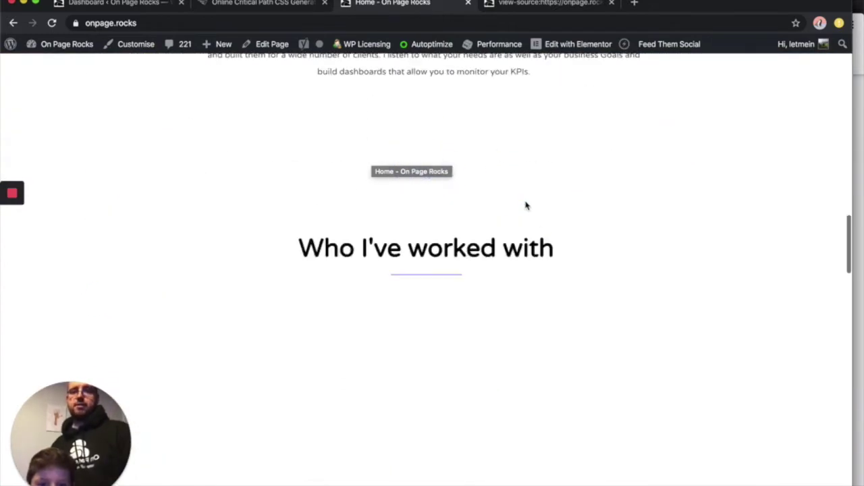
scroll(525, 204, "down", 4)
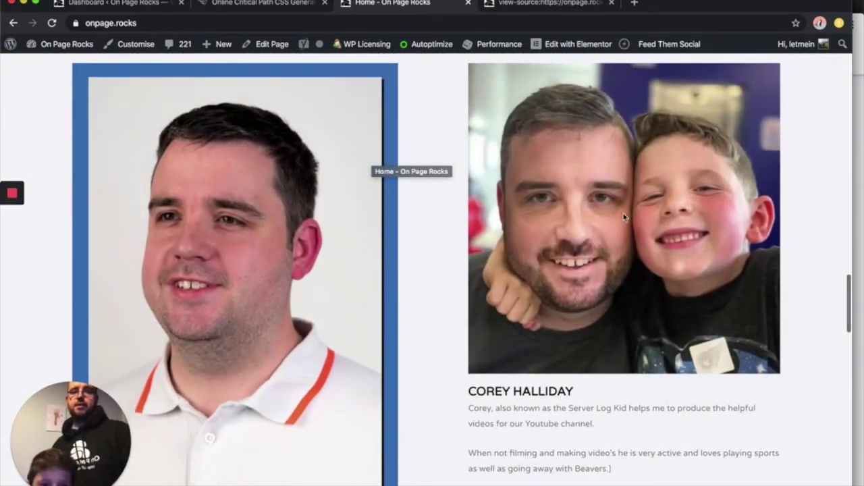
scroll(606, 217, "up", 20)
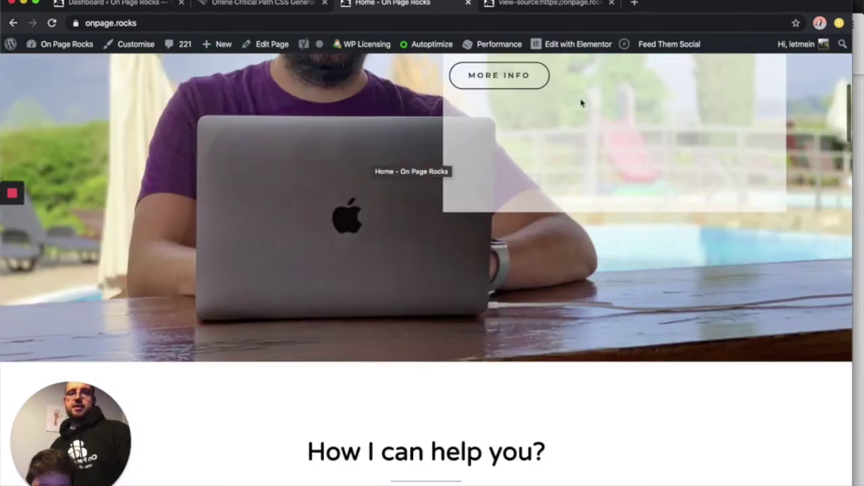
left_click(539, 5)
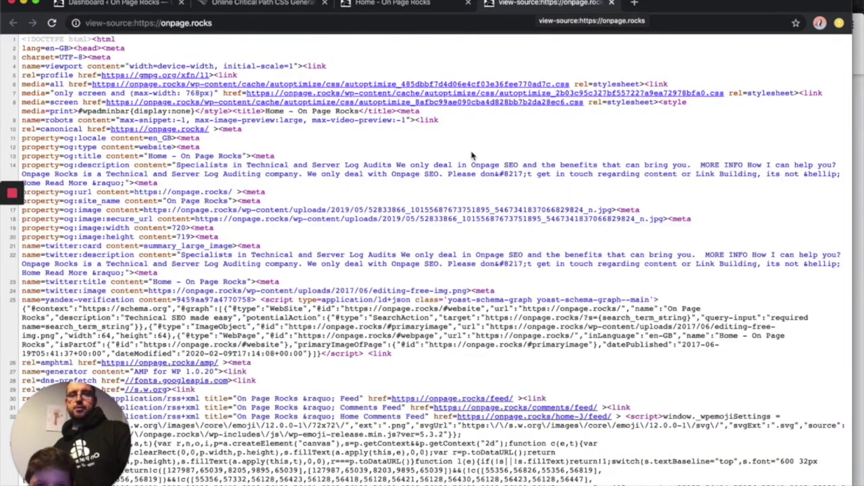
Step: Review the onpage.rocks source's three Autoptimize stylesheet links: all media, up to 768px, and screen
scroll(471, 156, "down", 1)
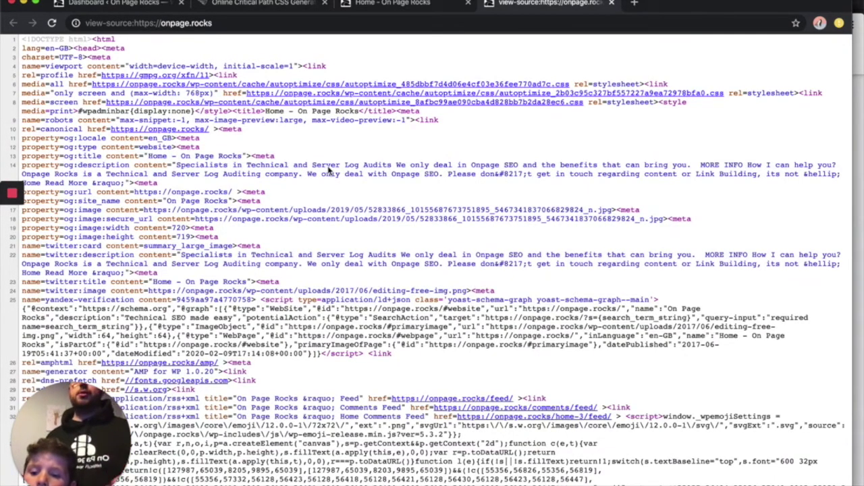
Step: Go to the On Page Rocks dashboard and open Settings > Autoptimize
left_click(133, 4)
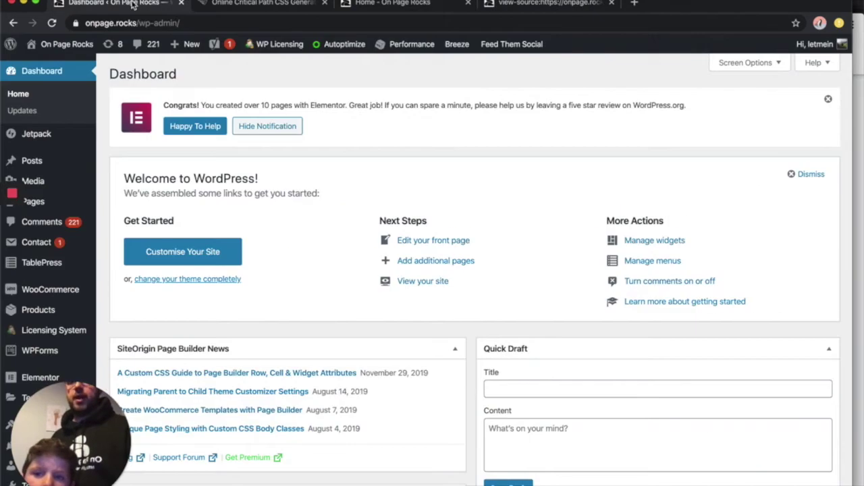
scroll(61, 309, "down", 4)
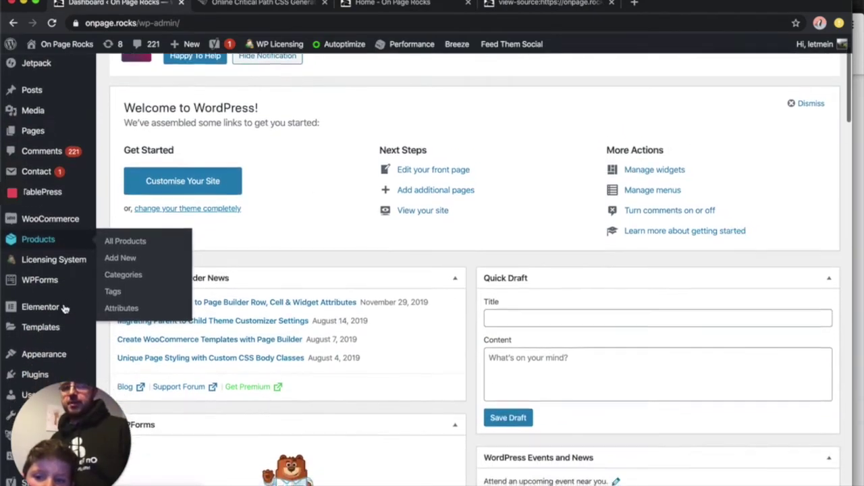
scroll(40, 277, "down", 2)
mouse_move(31, 330)
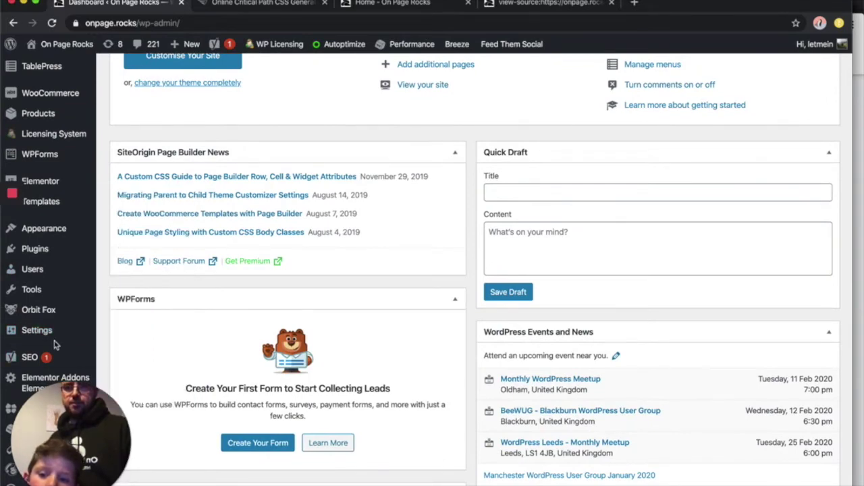
scroll(56, 345, "down", 2)
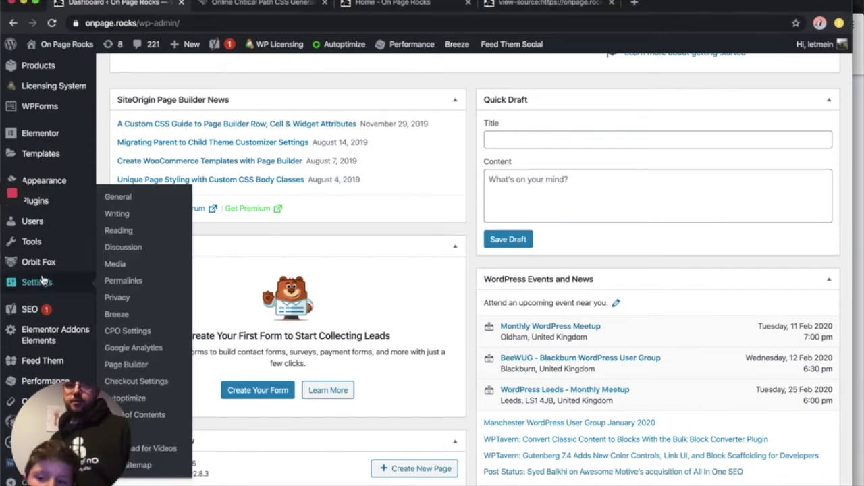
scroll(85, 324, "down", 3)
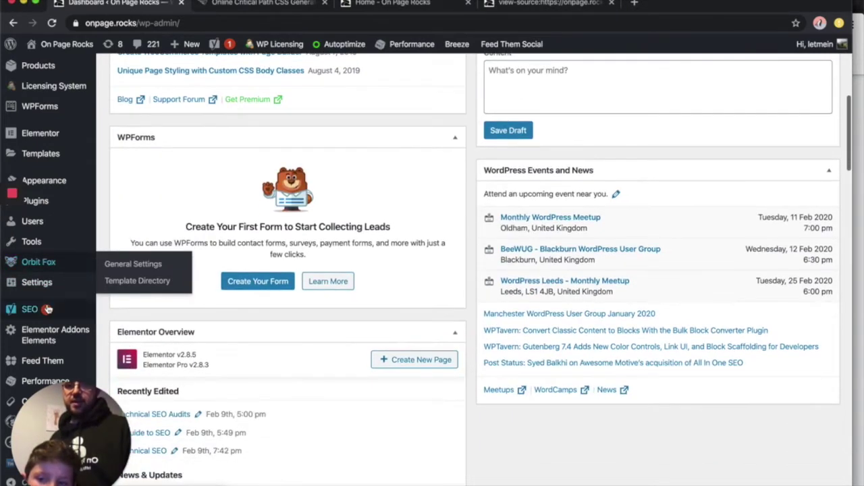
mouse_move(41, 289)
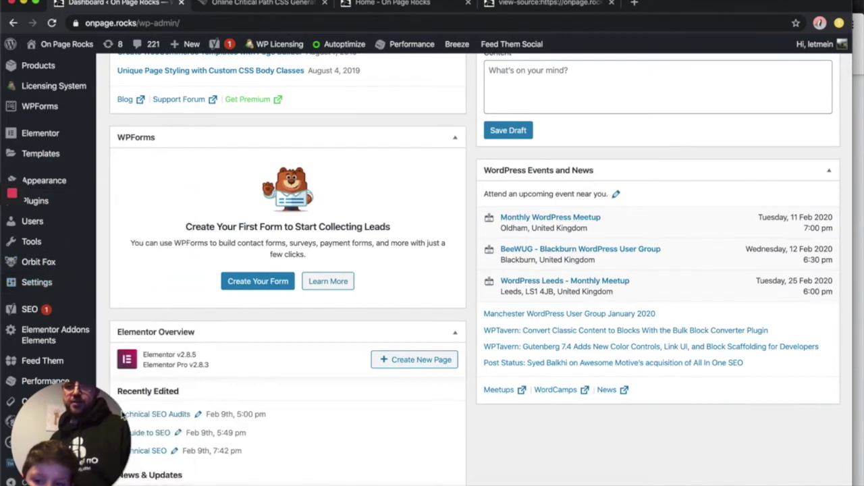
left_click_drag(245, 363, 803, 425)
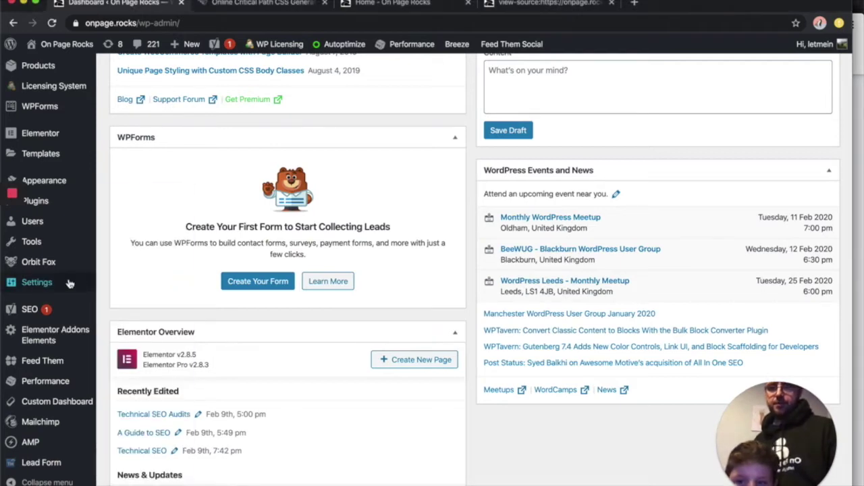
mouse_move(67, 283)
left_click(137, 398)
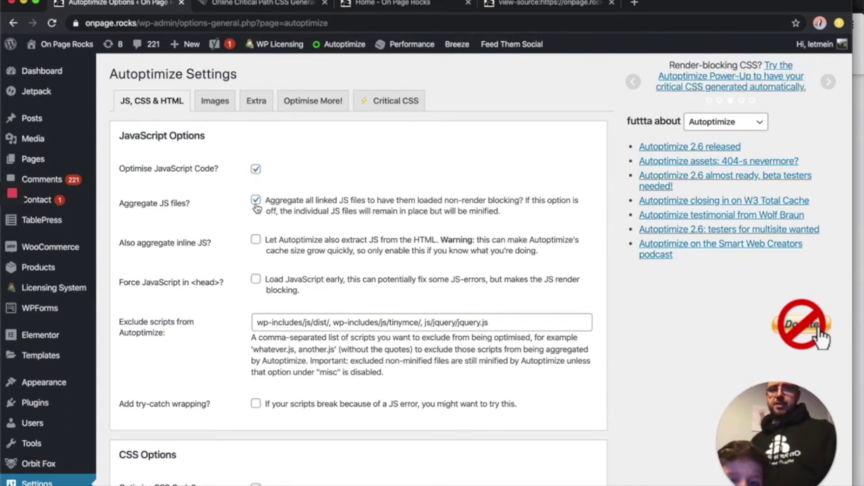
Step: Review Autoptimize's CSS Options against the web.dev report, noting Inline and Defer CSS is off
scroll(256, 208, "down", 5)
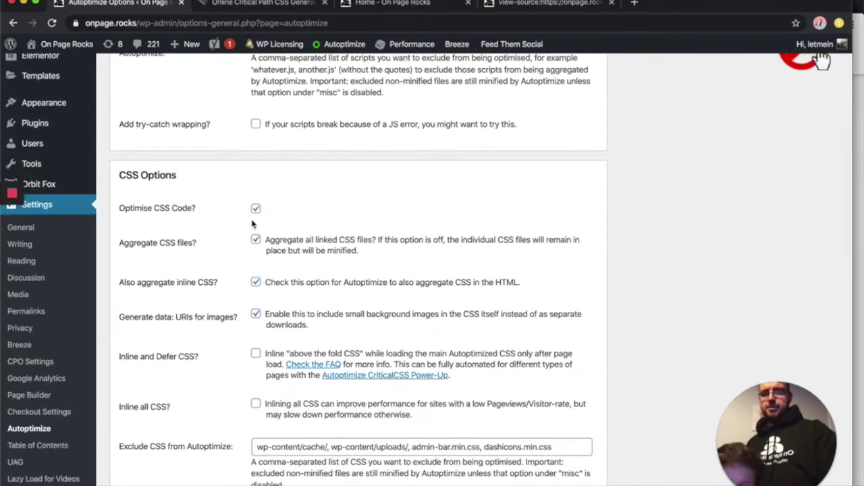
scroll(253, 224, "down", 2)
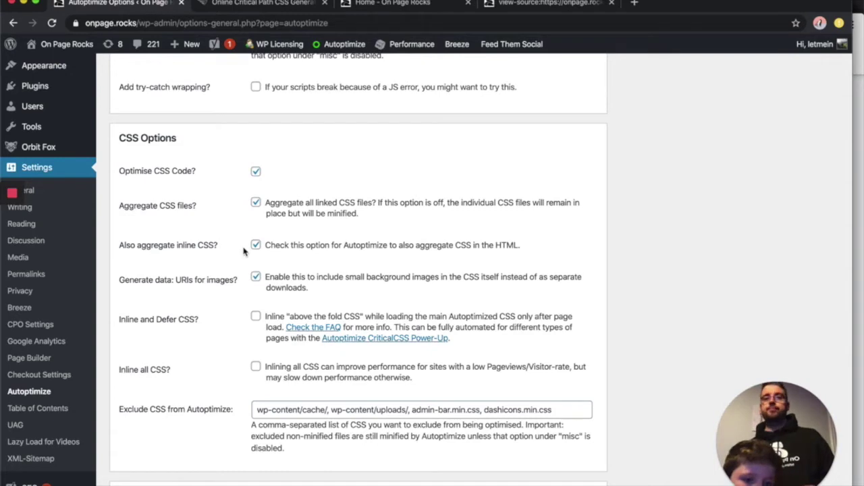
scroll(243, 251, "down", 1)
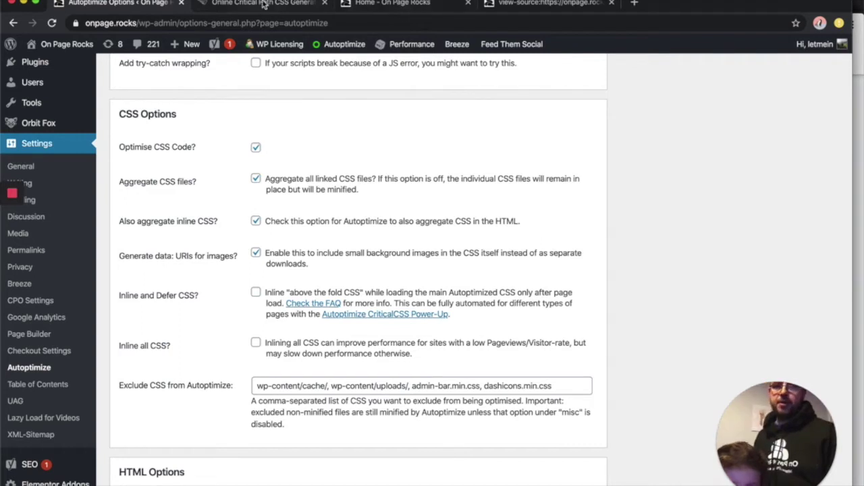
key("super+Tab")
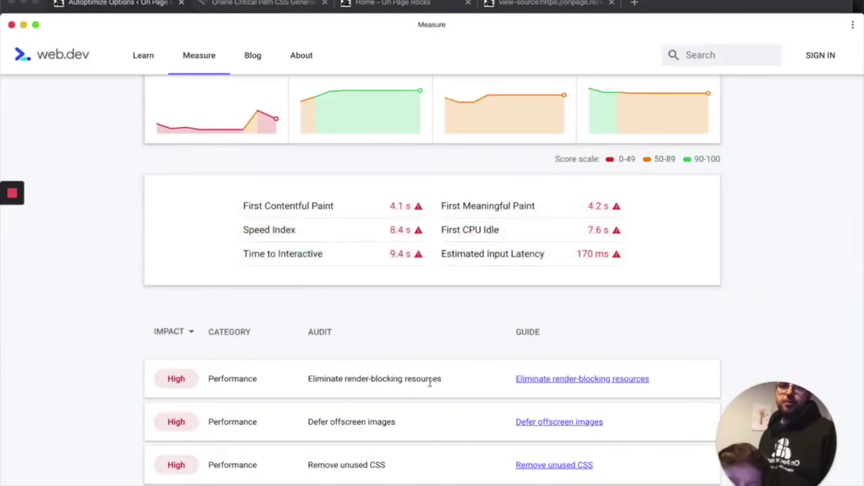
key("super+Tab")
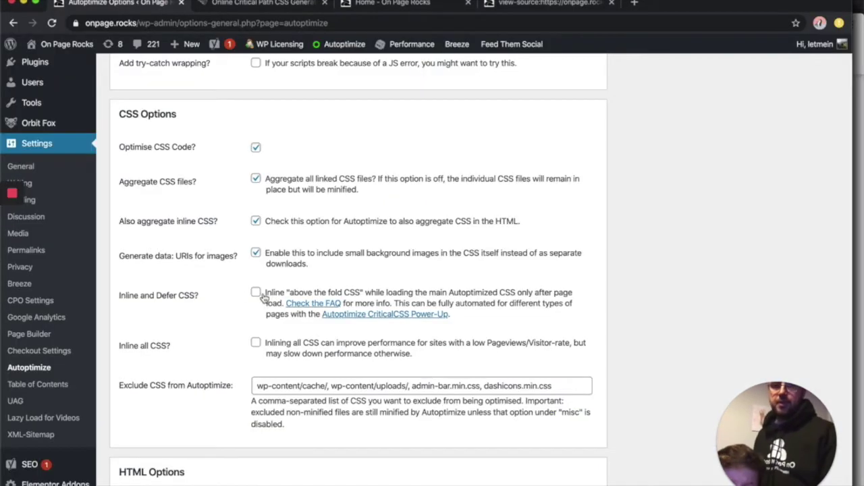
Step: Enable Autoptimize's 'Inline and Defer CSS?' option to reveal the above-the-fold CSS box
left_click(256, 294)
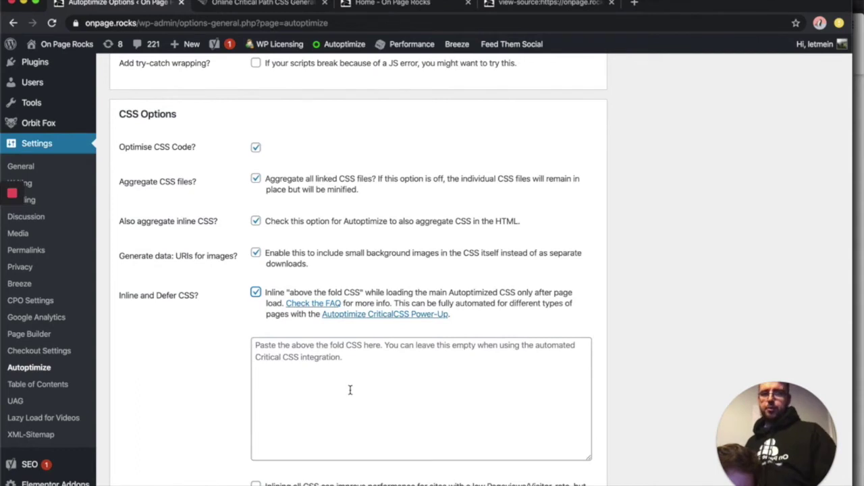
left_click(254, 3)
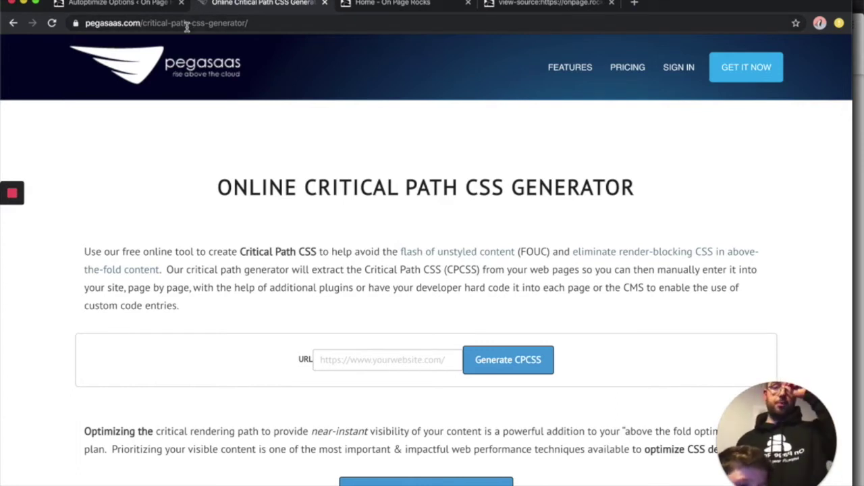
left_click(369, 366)
left_click(367, 385)
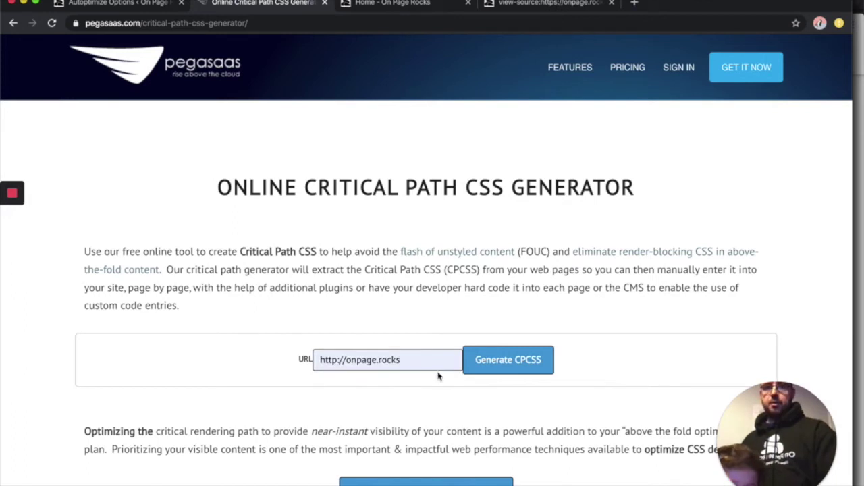
left_click(524, 369)
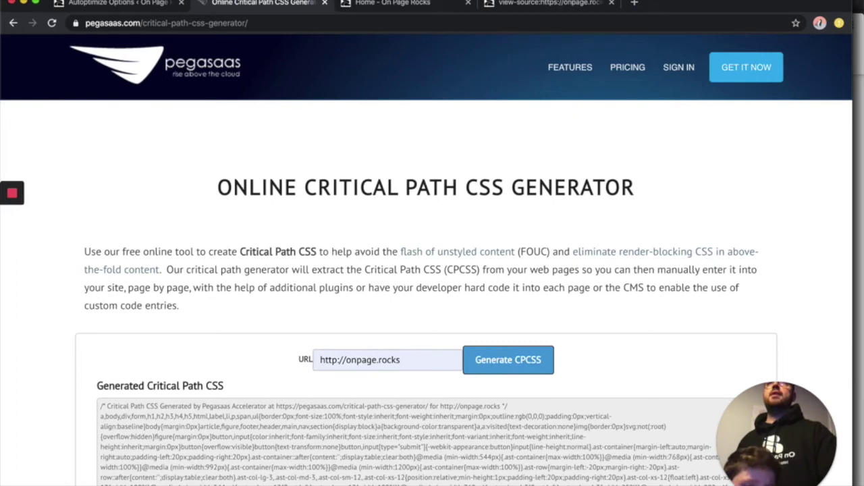
scroll(436, 338, "down", 3)
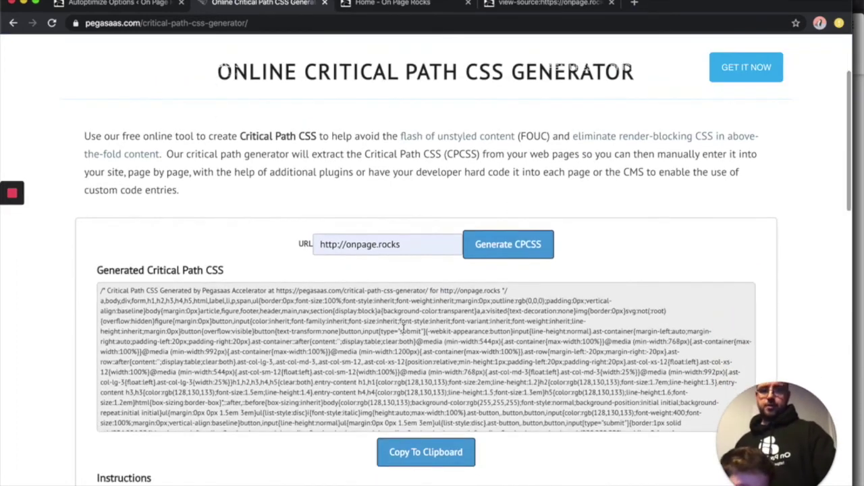
left_click(425, 452)
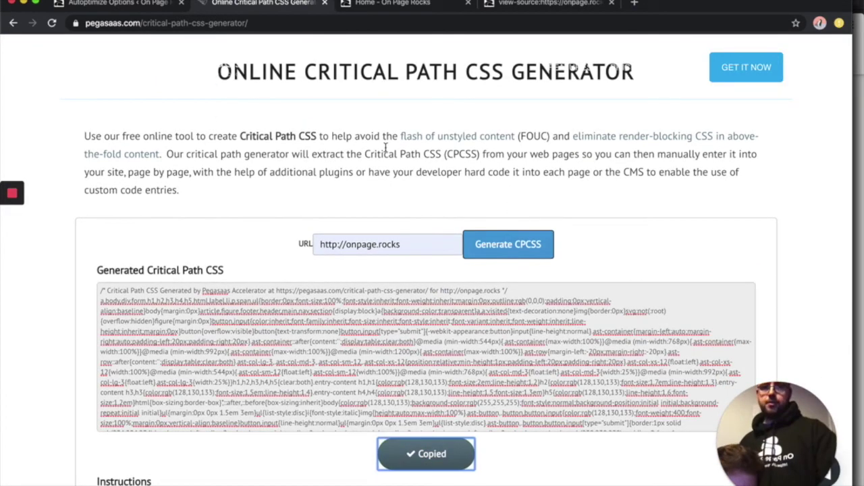
Step: Paste the critical CSS into Autoptimize's above-the-fold CSS box, then save and empty its cache
left_click(128, 4)
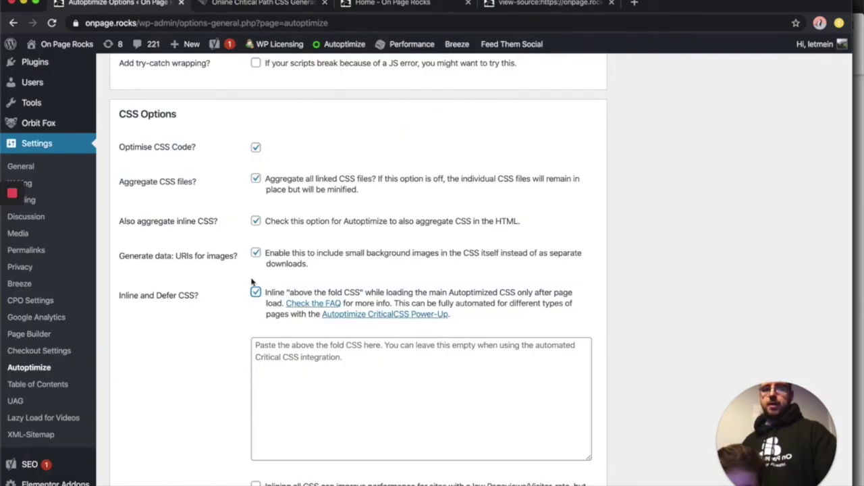
left_click(302, 380)
key("ctrl+v")
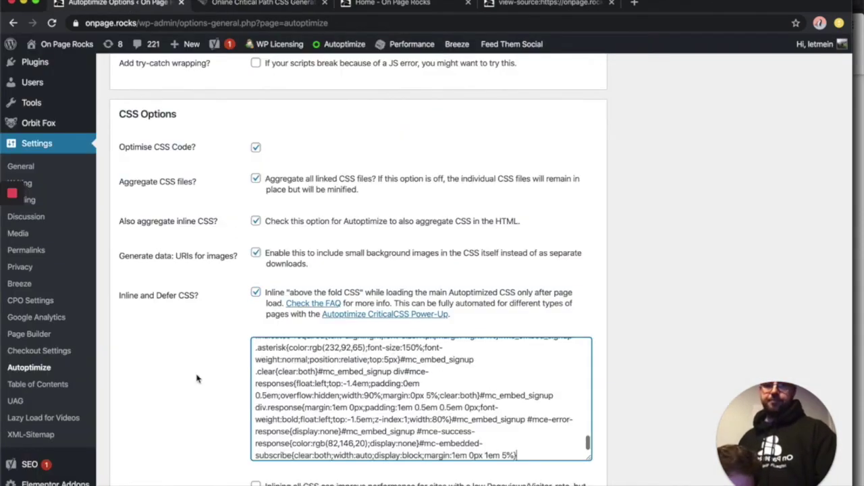
scroll(197, 379, "down", 10)
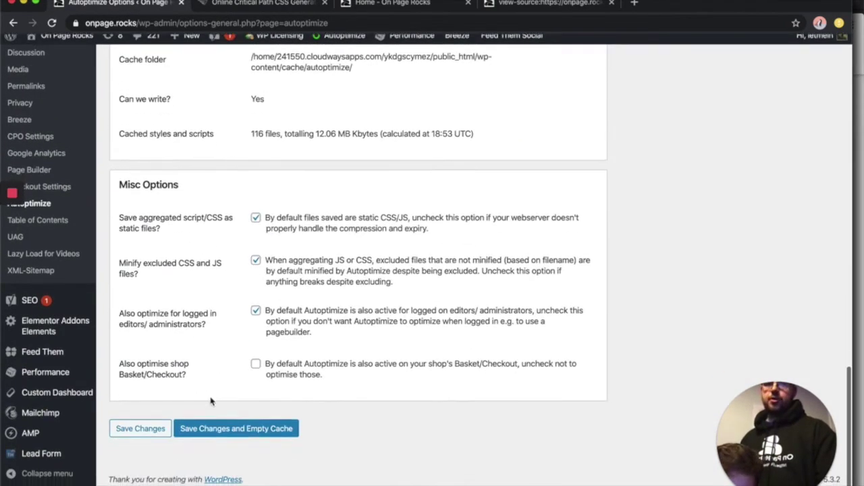
left_click(231, 440)
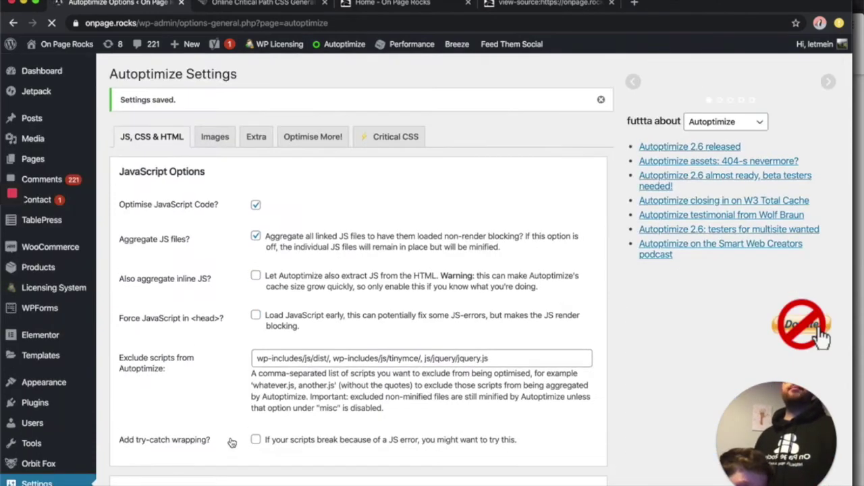
Step: Purge all site caches via Performance > Purge All Caches and Breeze > Purge All Cache
mouse_move(410, 48)
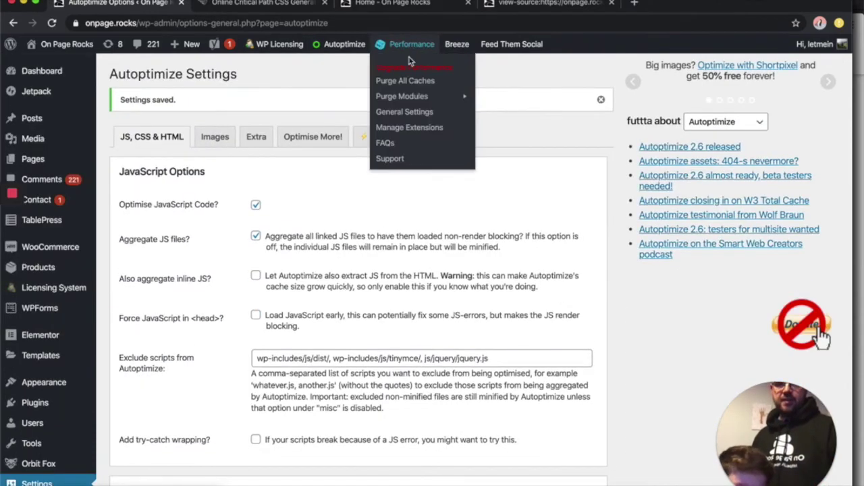
left_click(406, 81)
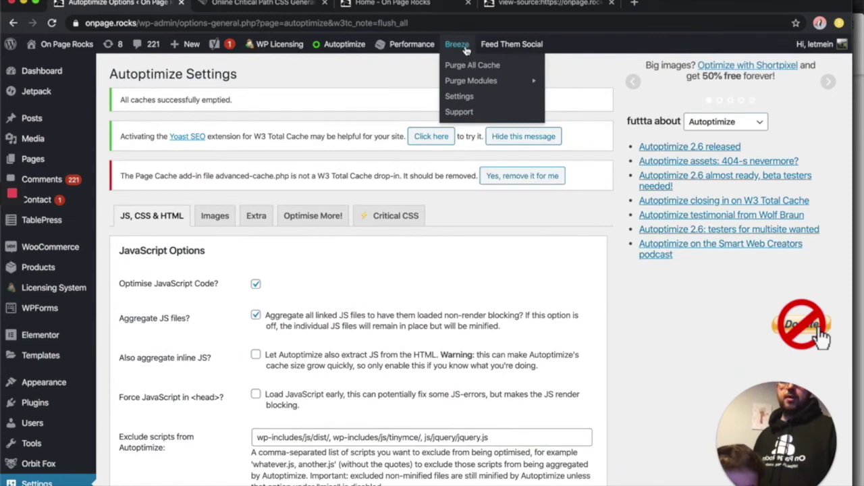
left_click(459, 64)
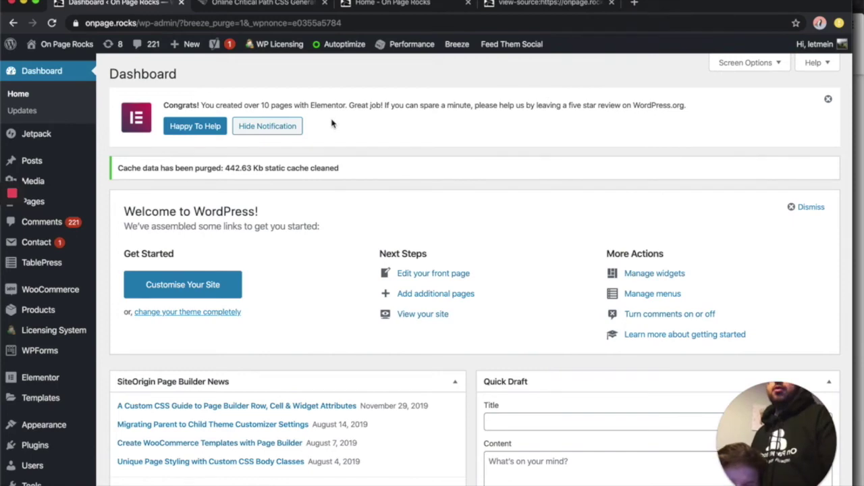
key("super+Tab")
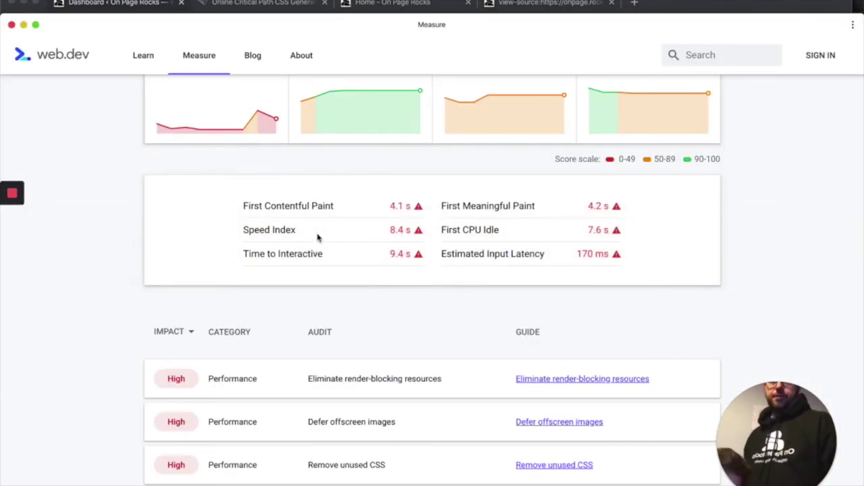
scroll(317, 237, "up", 5)
left_click(685, 210)
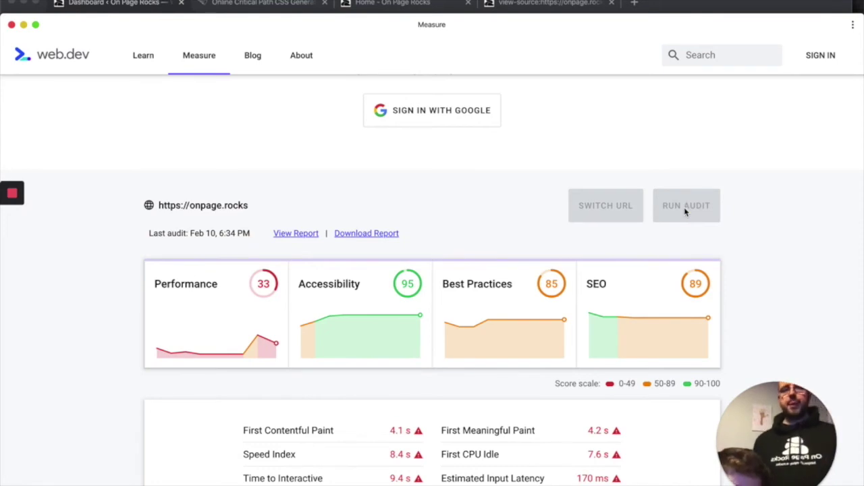
mouse_move(364, 307)
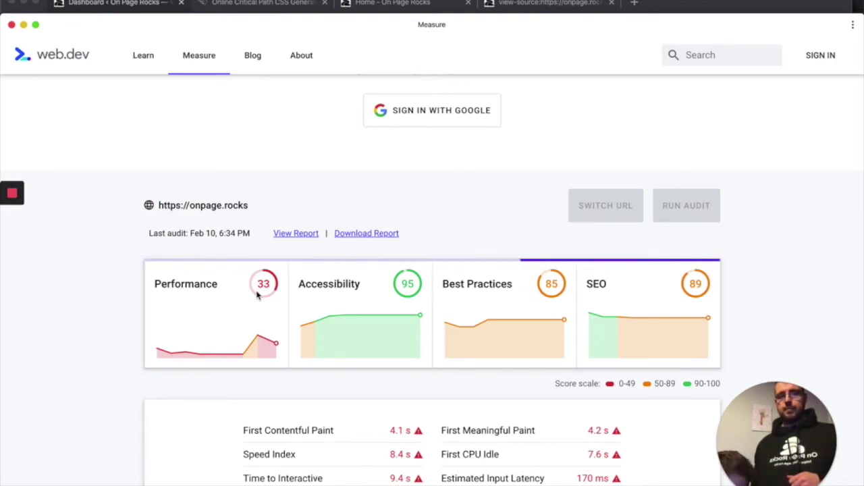
scroll(257, 295, "down", 5)
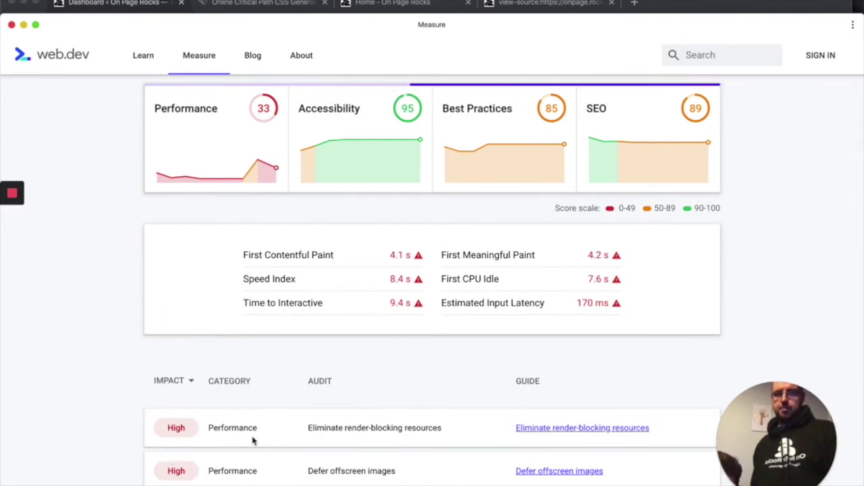
scroll(363, 424, "up", 1)
scroll(363, 424, "up", 1)
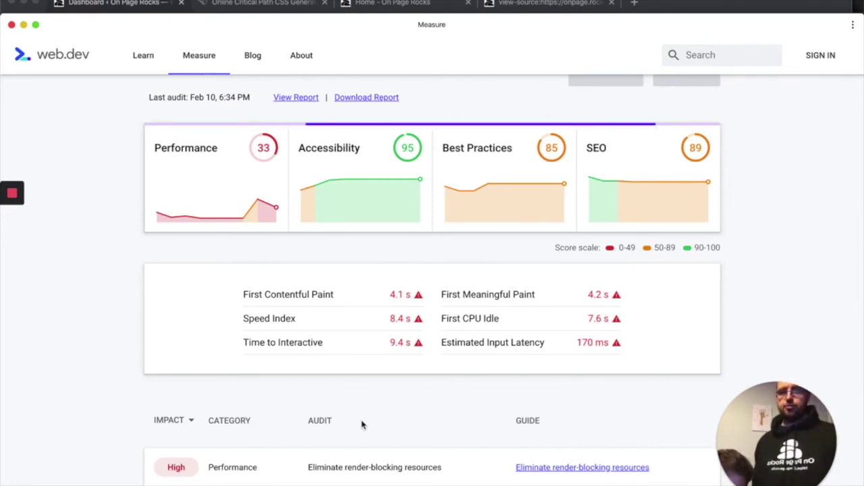
scroll(362, 424, "down", 4)
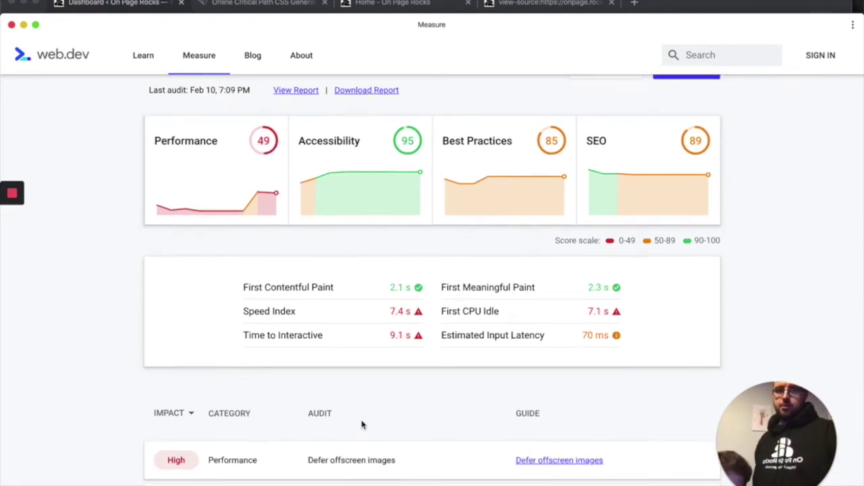
scroll(362, 424, "down", 4)
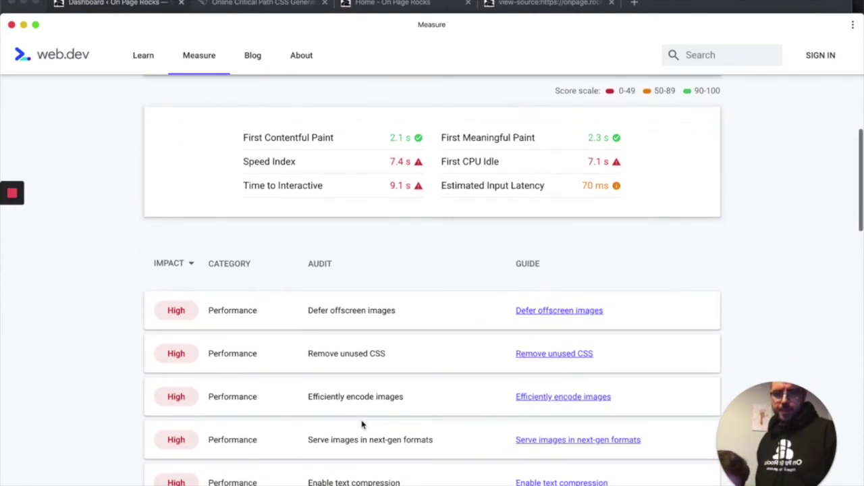
scroll(362, 424, "down", 3)
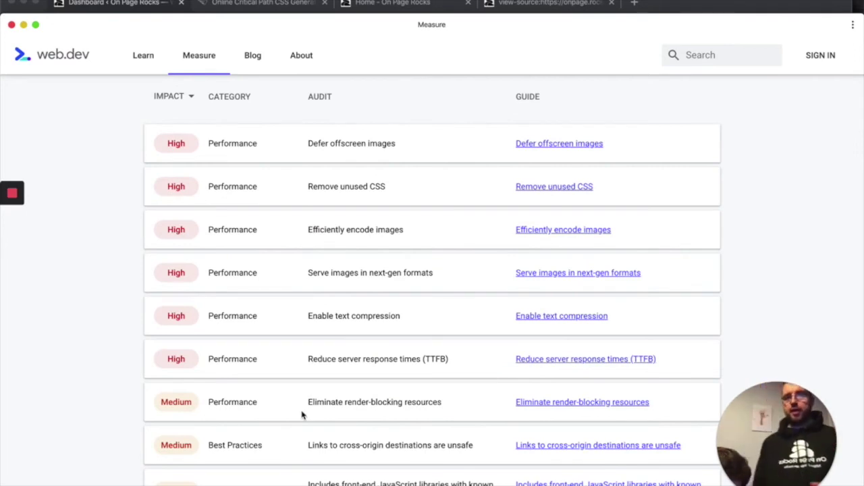
scroll(302, 415, "up", 10)
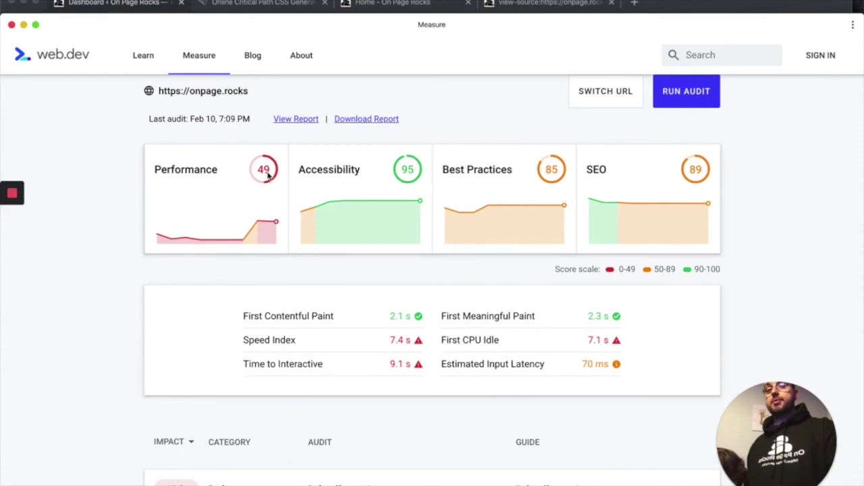
scroll(267, 335, "down", 7)
scroll(267, 336, "down", 7)
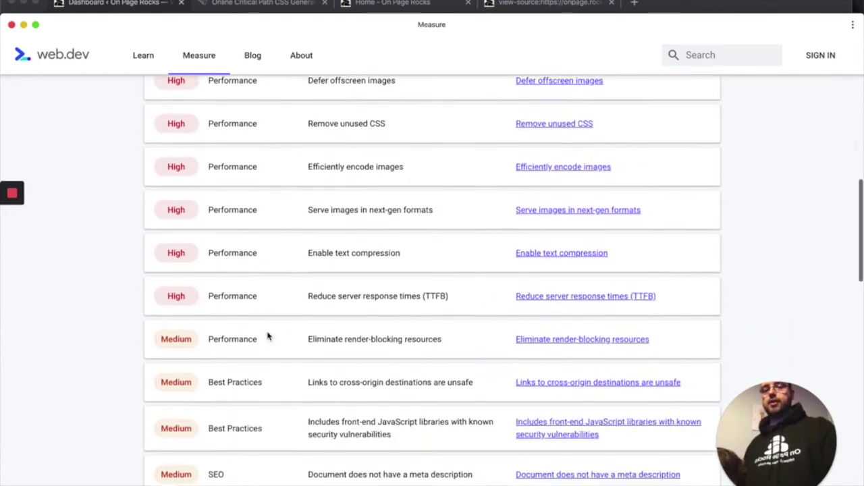
scroll(268, 335, "up", 10)
scroll(268, 335, "up", 5)
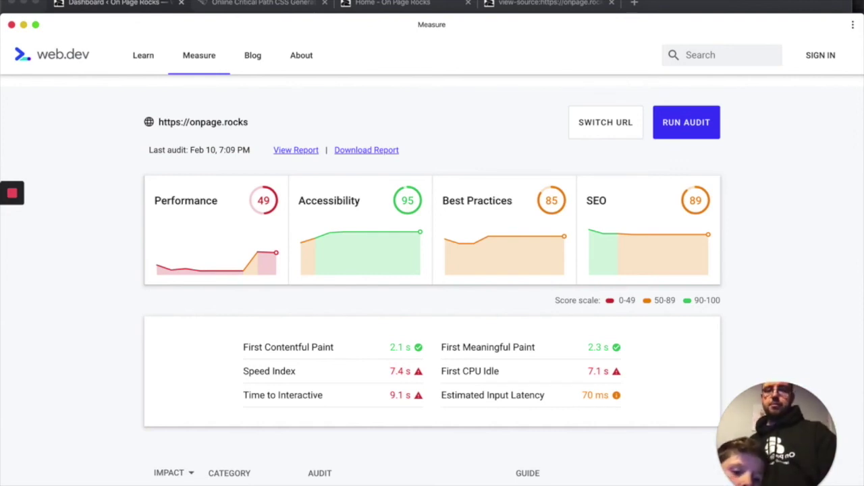
mouse_move(330, 267)
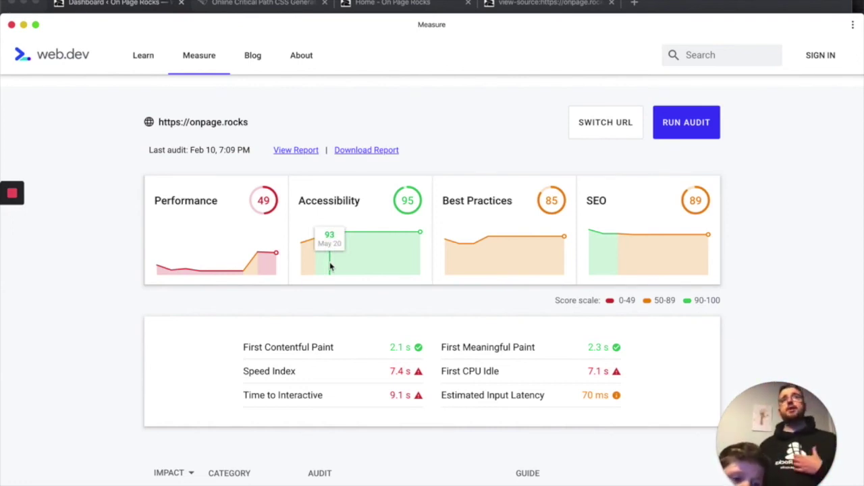
scroll(349, 350, "down", 5)
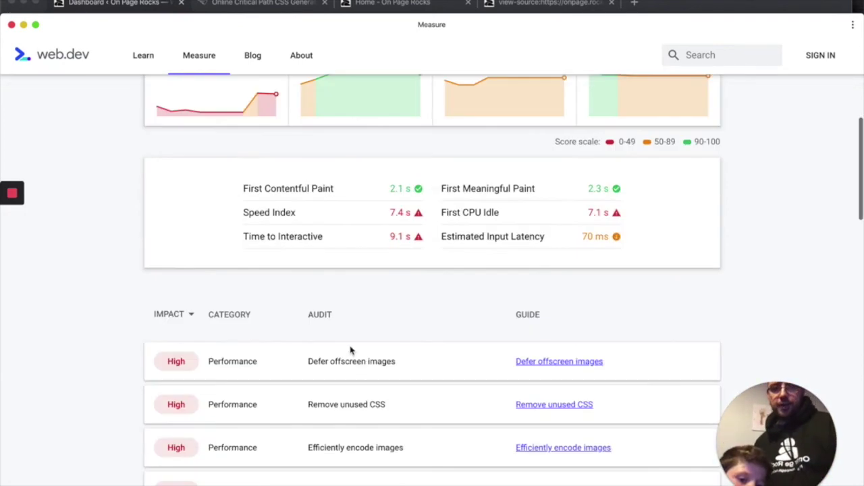
scroll(350, 349, "down", 5)
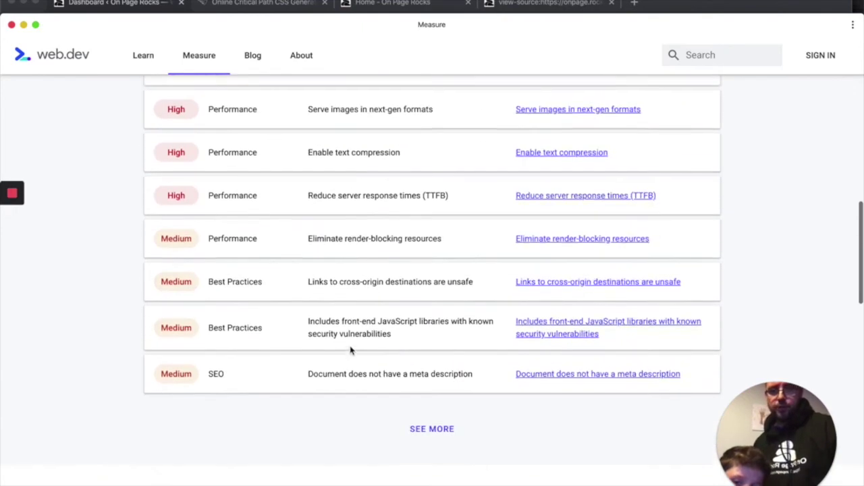
scroll(349, 349, "up", 2)
scroll(349, 350, "up", 10)
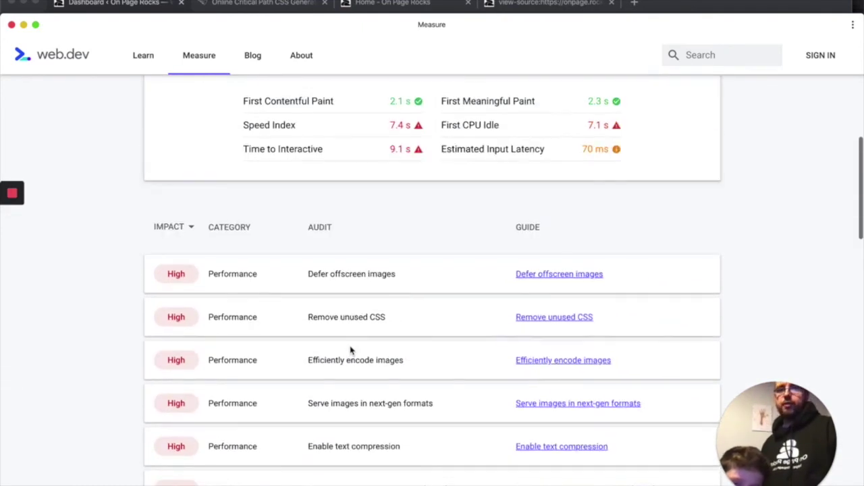